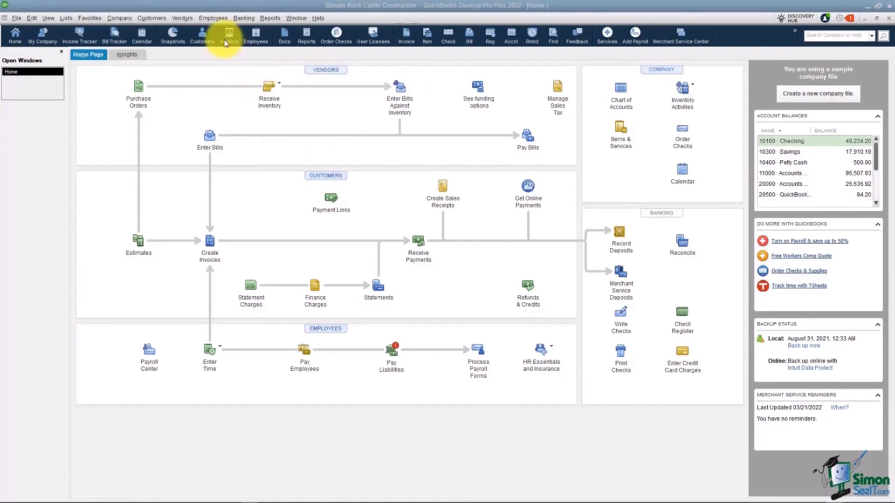
# Open the Vendor Center to see the company's vendors
pyautogui.click(180, 19)
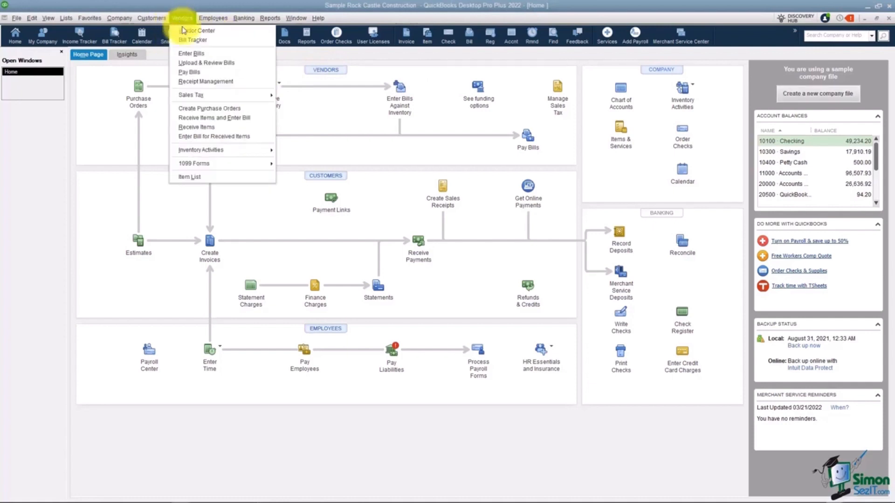
pyautogui.click(182, 19)
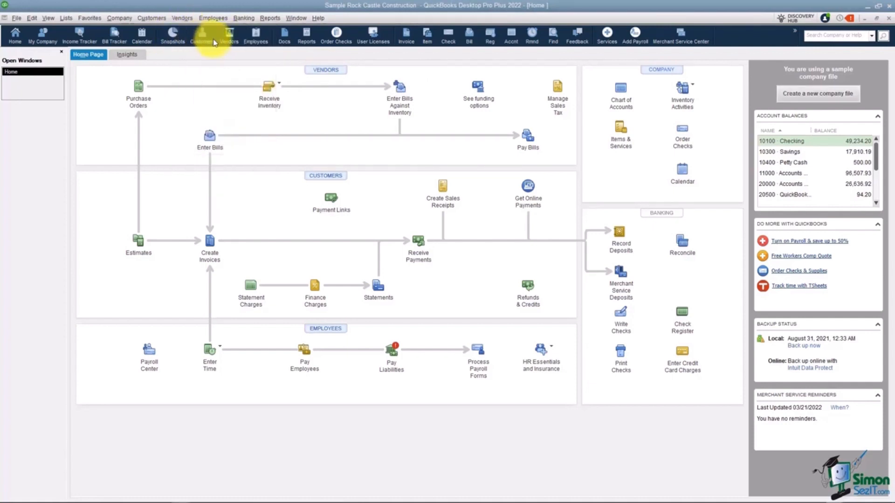
pyautogui.click(229, 36)
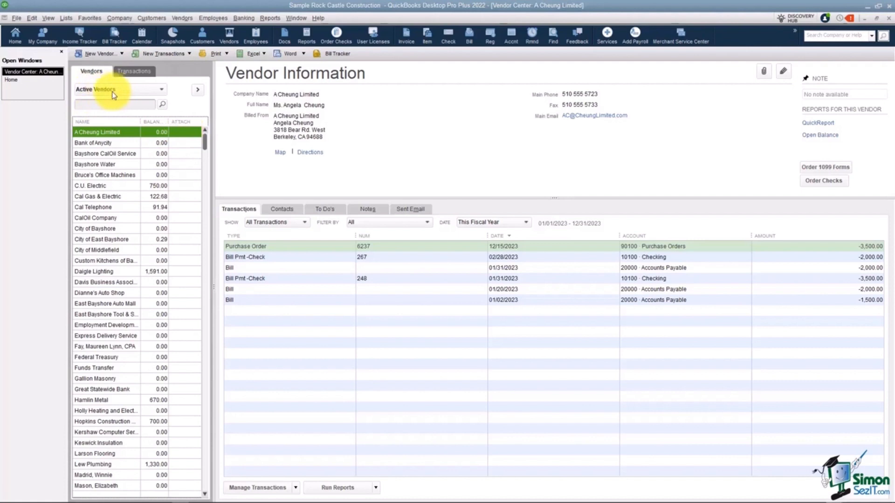
# Filter the vendor list to Active Vendors and select A Cheung Limited
pyautogui.click(161, 90)
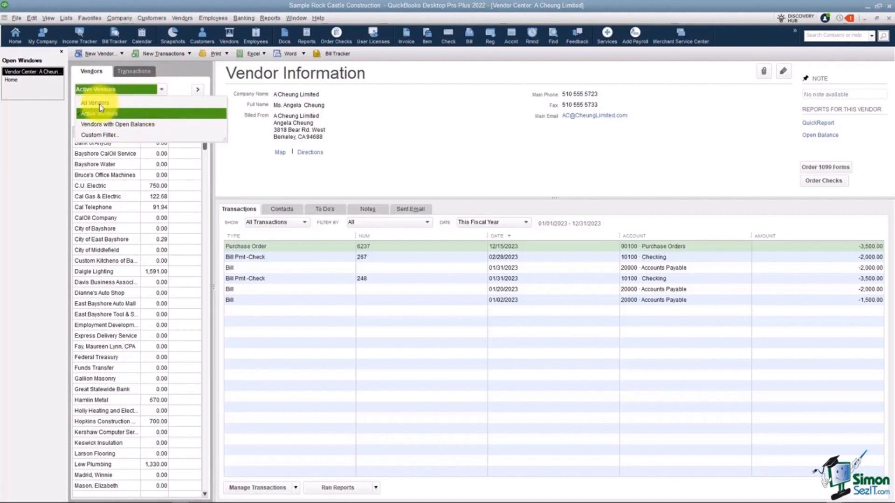
pyautogui.click(102, 116)
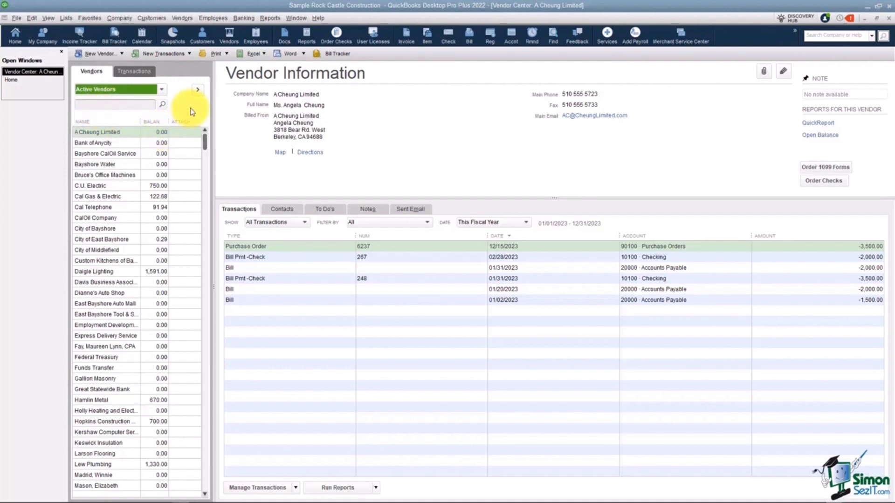
pyautogui.click(115, 133)
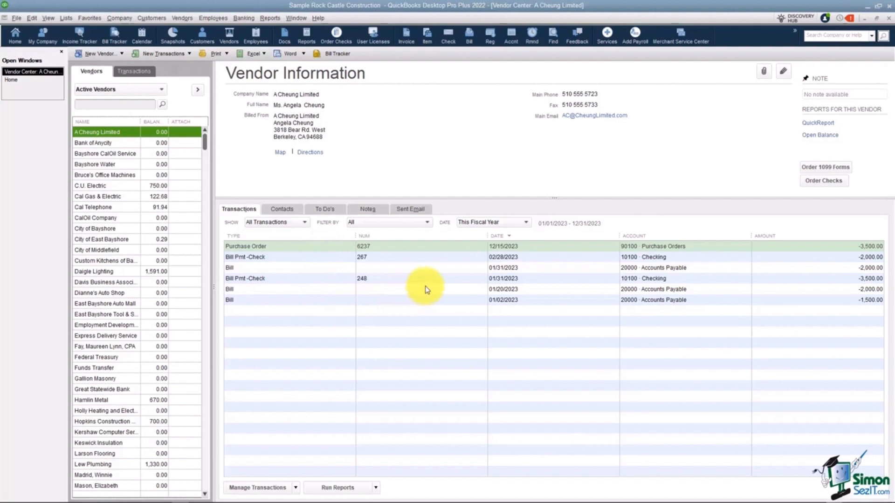
# Review the filter and date range choices for A Cheung Limited's transactions and select the bill dated 01/02/2023
pyautogui.moveTo(527, 237); pyautogui.dragTo(439, 233)
pyautogui.click(428, 224)
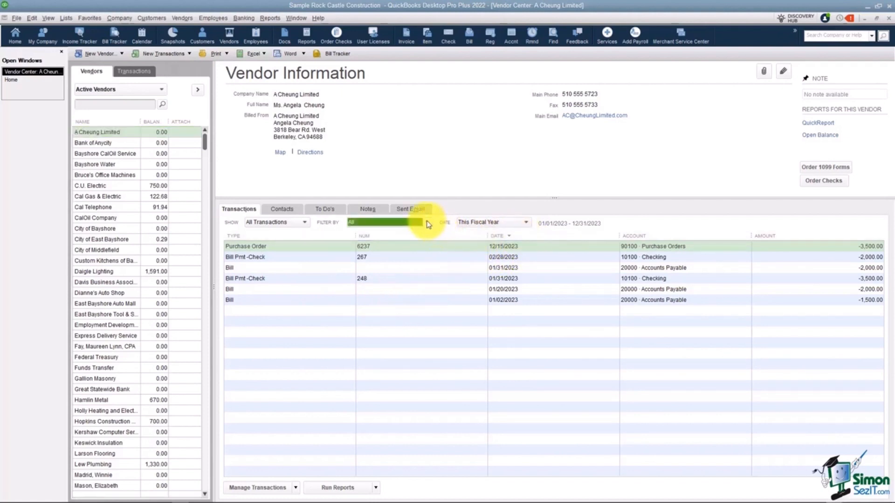
pyautogui.click(526, 225)
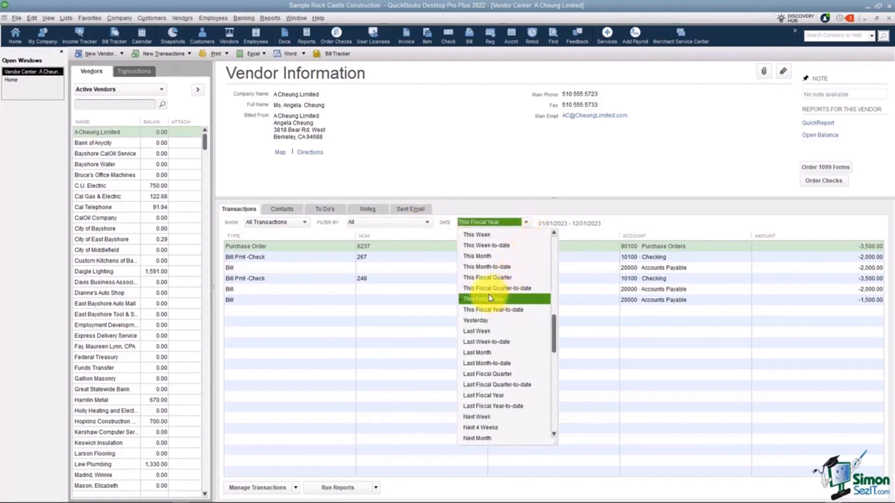
pyautogui.click(314, 299)
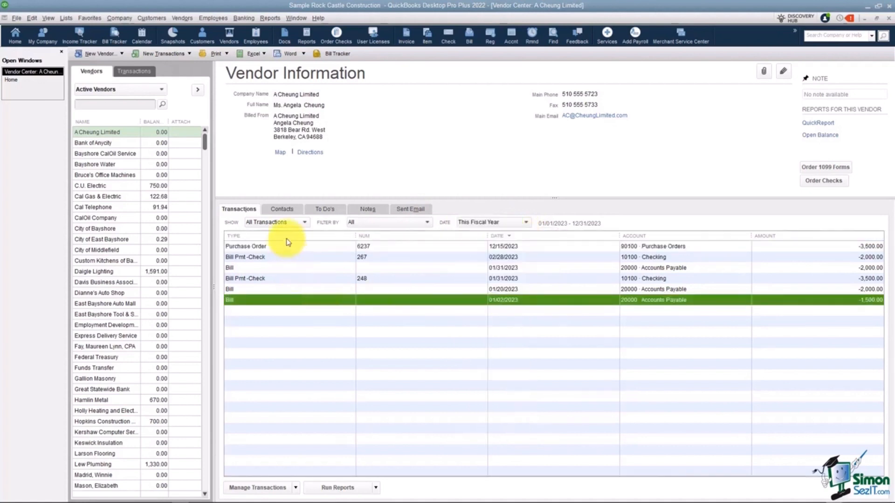
# Review A Cheung Limited's contacts, to-dos, notes and sent emails, and return to its transactions
pyautogui.click(283, 211)
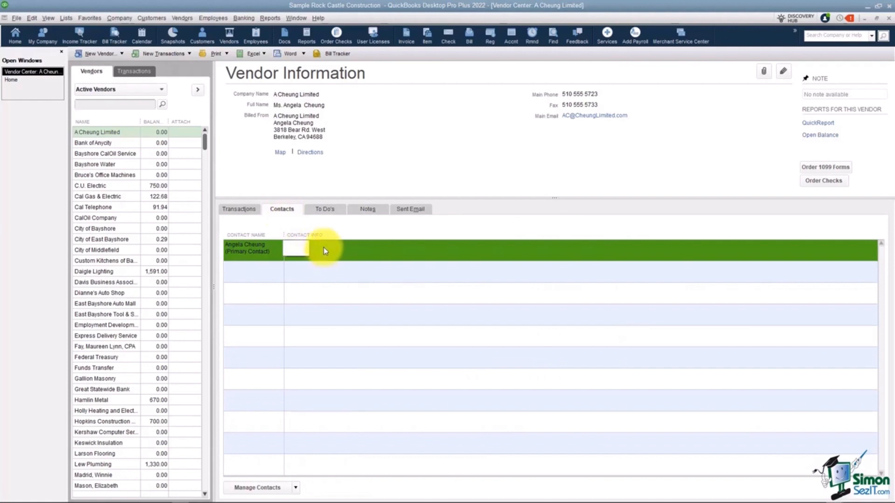
pyautogui.click(324, 210)
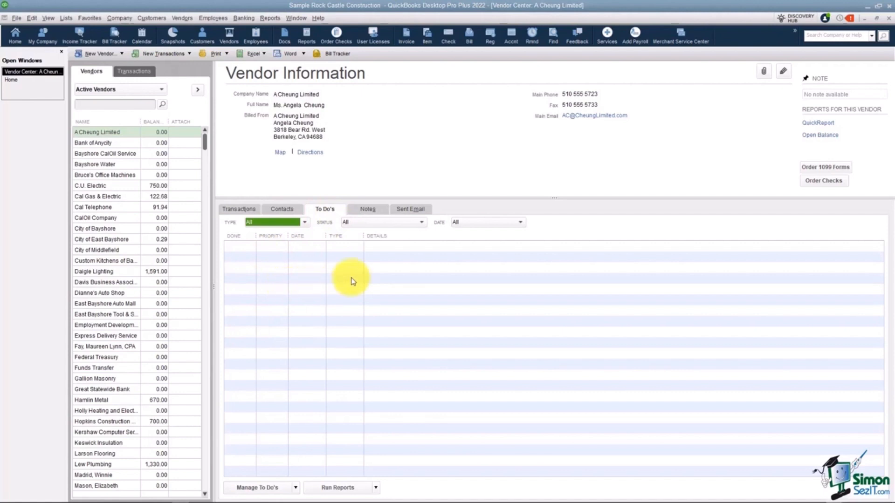
pyautogui.click(368, 210)
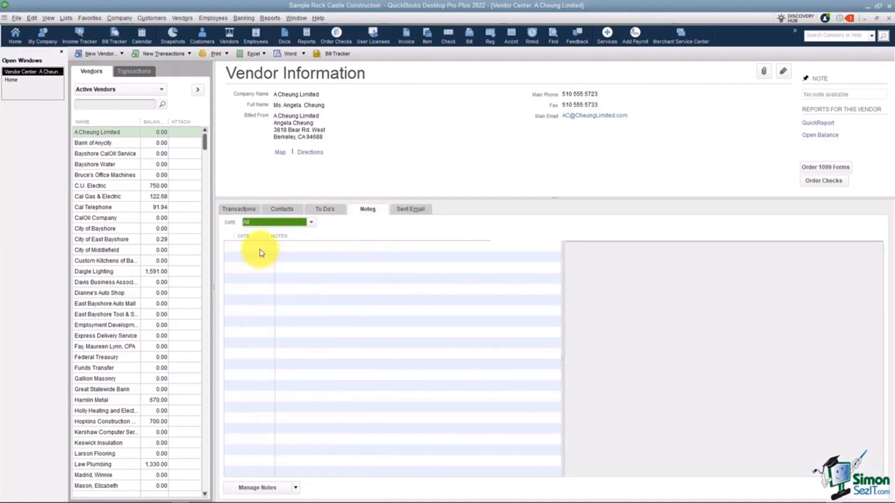
pyautogui.click(413, 213)
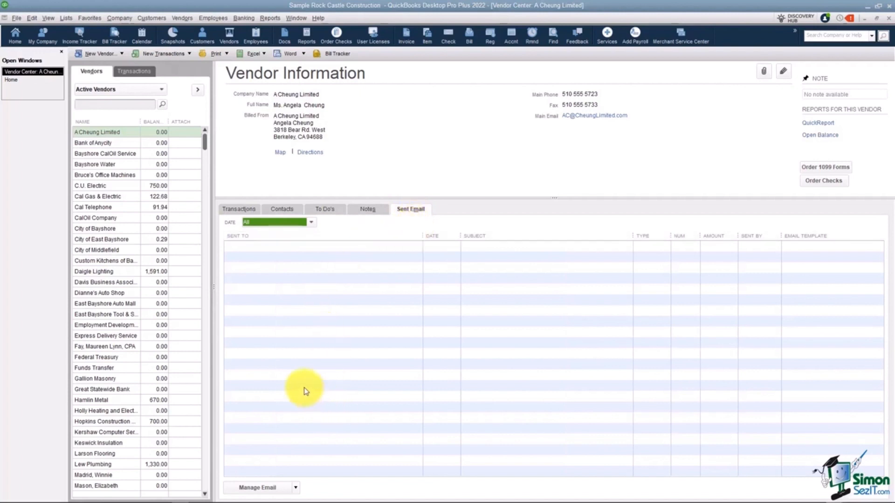
pyautogui.click(248, 208)
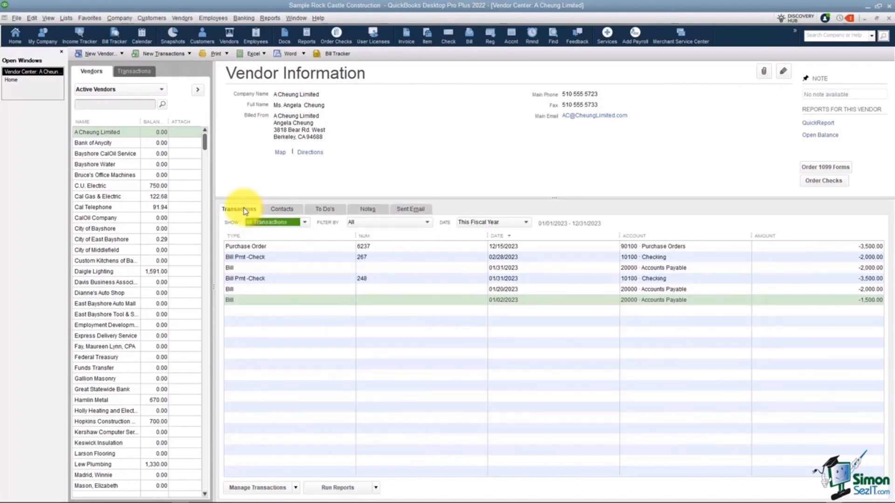
# Create a new vendor with Smith Painting as both its vendor name and company name
pyautogui.click(105, 58)
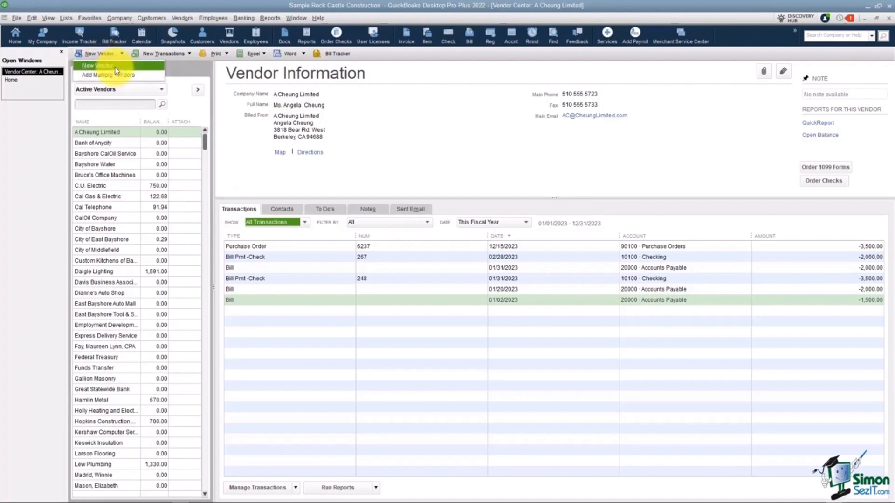
pyautogui.click(116, 65)
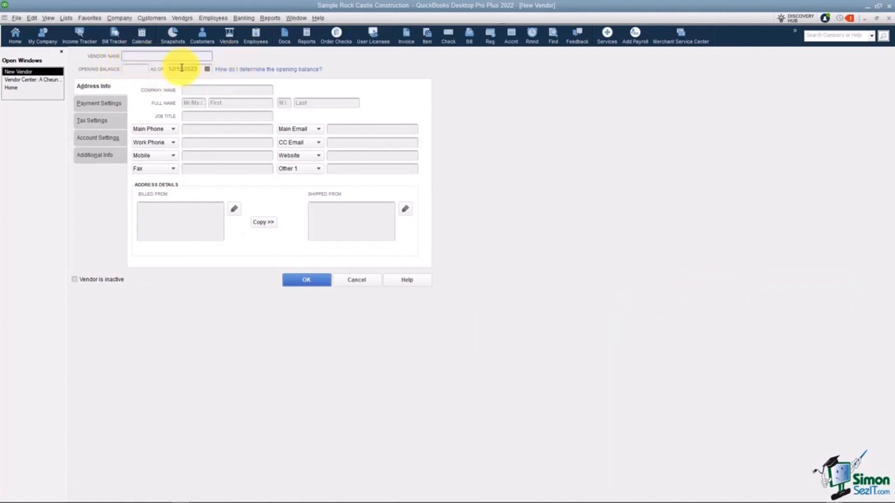
pyautogui.write('Smith Painting')
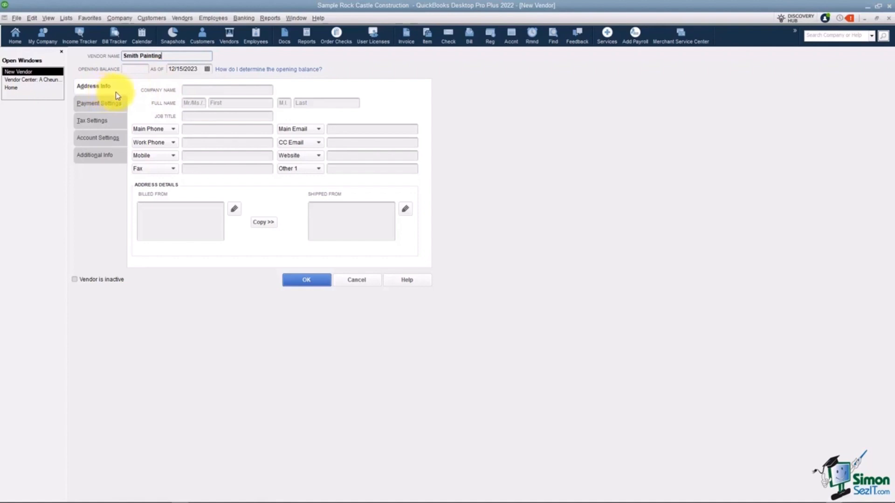
pyautogui.click(198, 90)
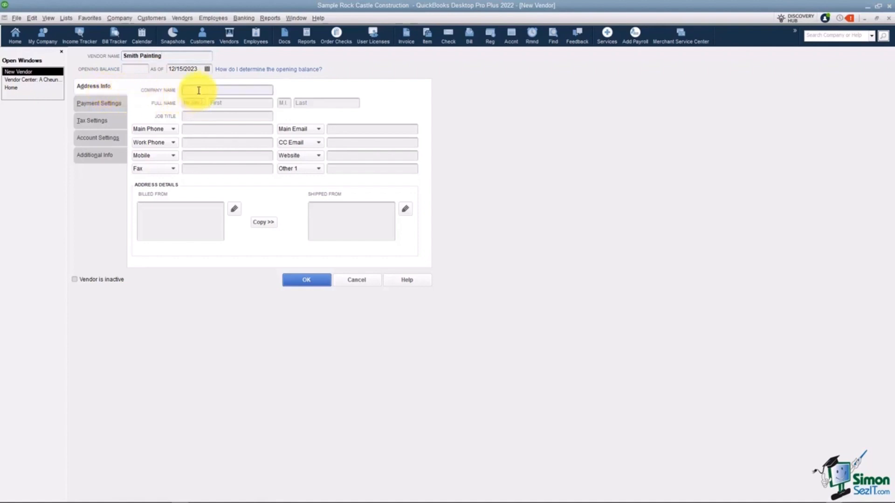
pyautogui.write('Smith Painting')
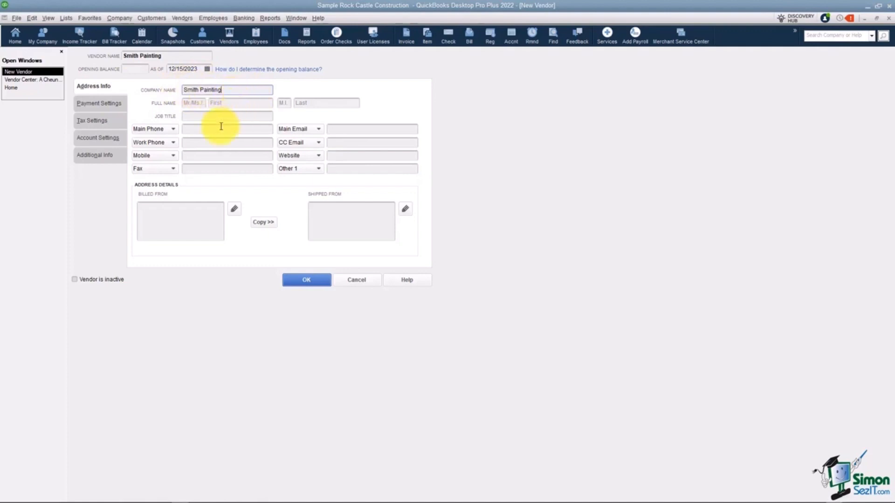
# Enter the contact's title as Mr., their first and last name, and the job title owner
pyautogui.click(195, 103)
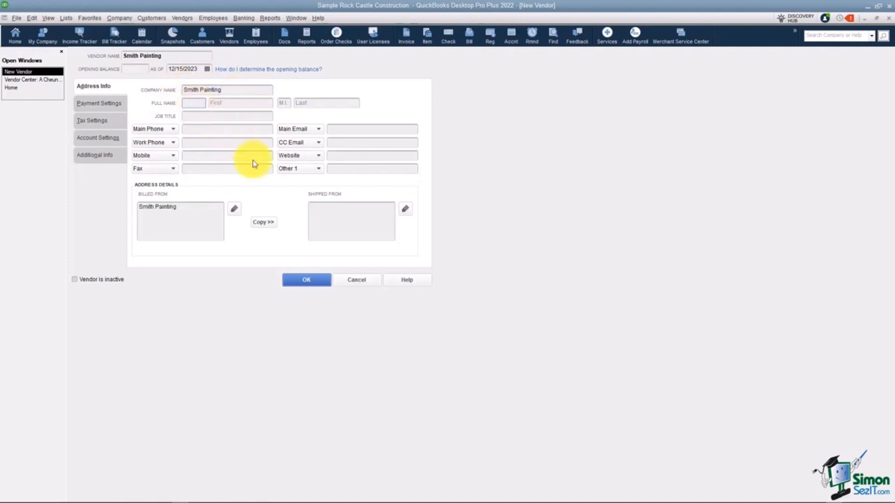
pyautogui.write('Mr.')
pyautogui.press('Tab')
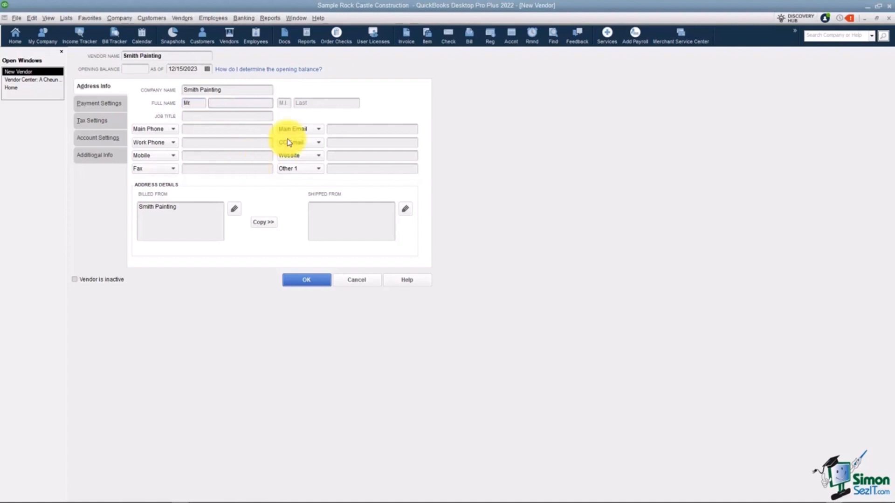
pyautogui.write('Randy')
pyautogui.press('Tab')
pyautogui.write('Smith')
pyautogui.press('Tab')
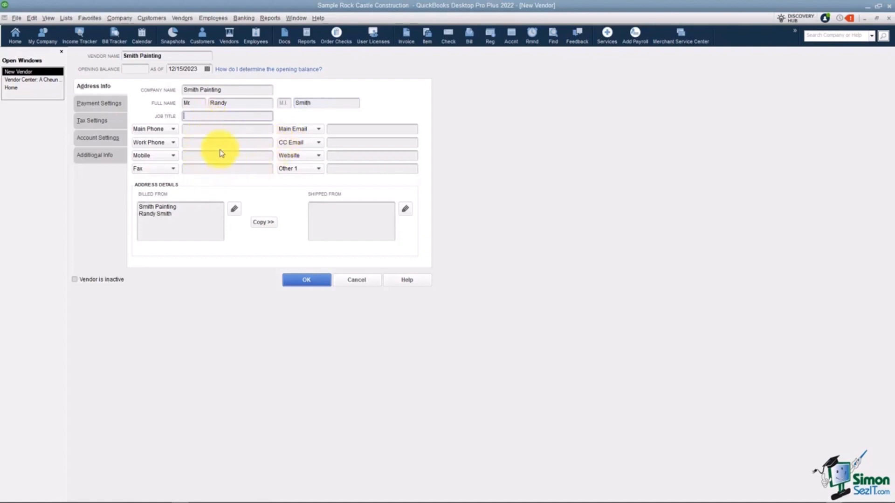
pyautogui.write('owner')
pyautogui.click(174, 130)
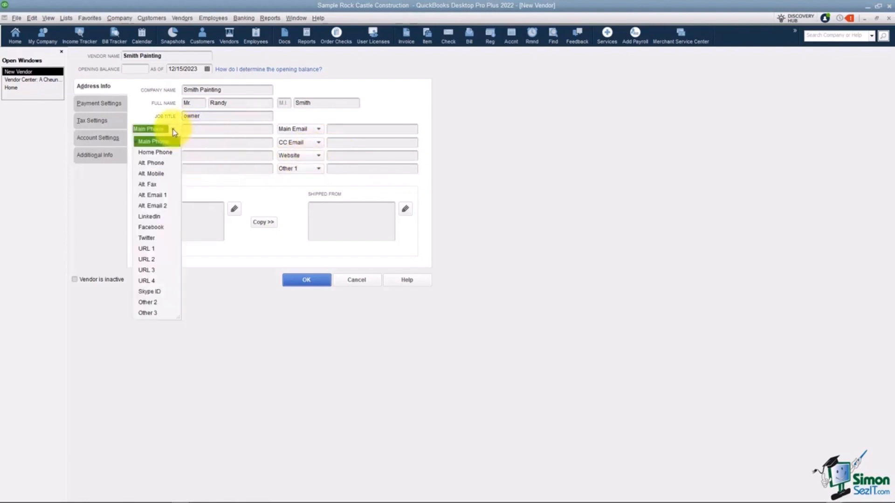
pyautogui.click(197, 185)
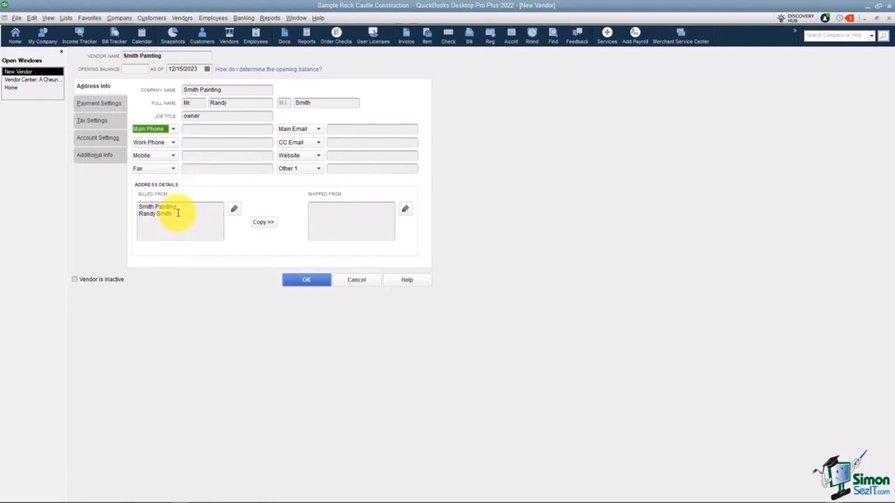
# Prefix the contact's name with "Attn:" in the billed-from address and add the vendor's postal address below it
pyautogui.click(140, 214)
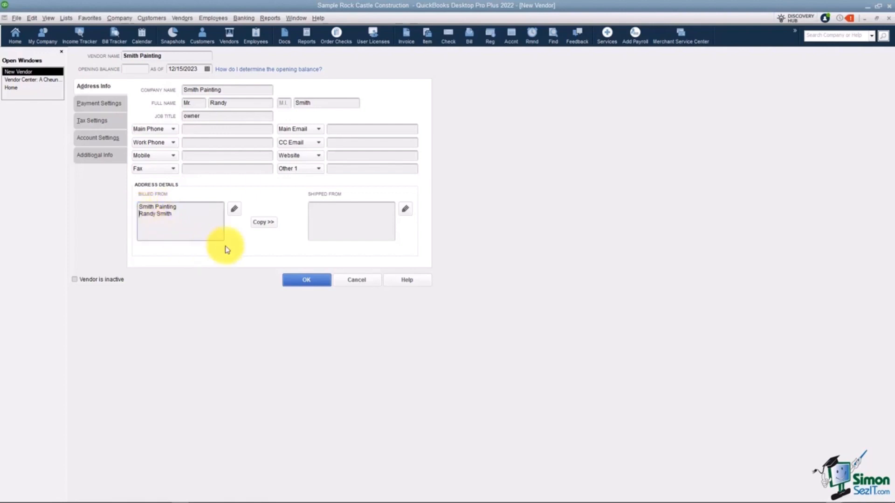
pyautogui.write('Attn:')
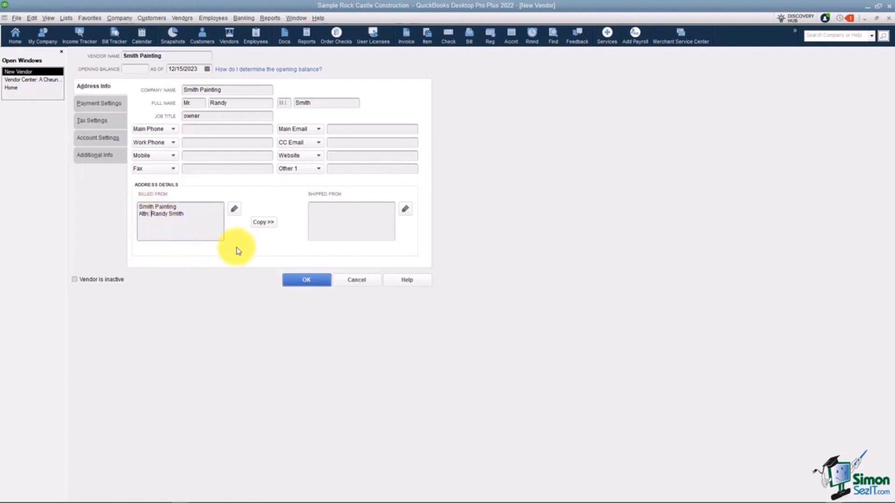
pyautogui.click(190, 212)
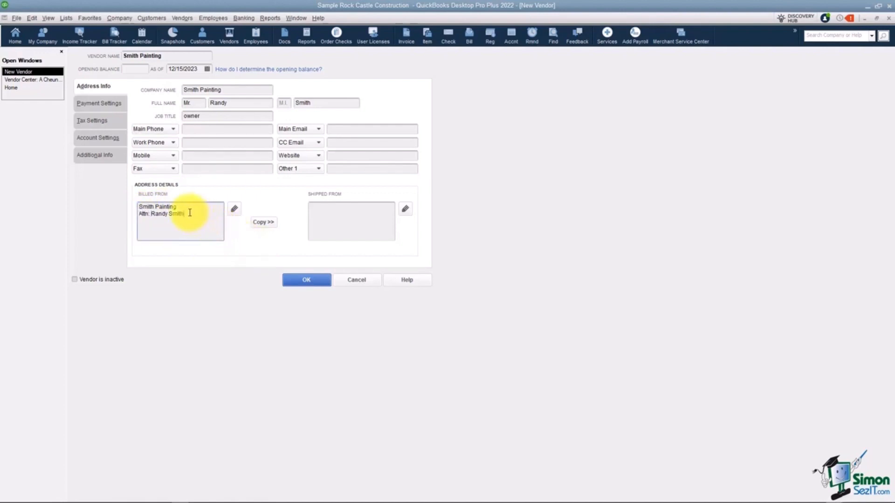
pyautogui.press('Return')
pyautogui.write('PO BOx 123')
pyautogui.press('Return')
pyautogui.write('Charlotte, NC')
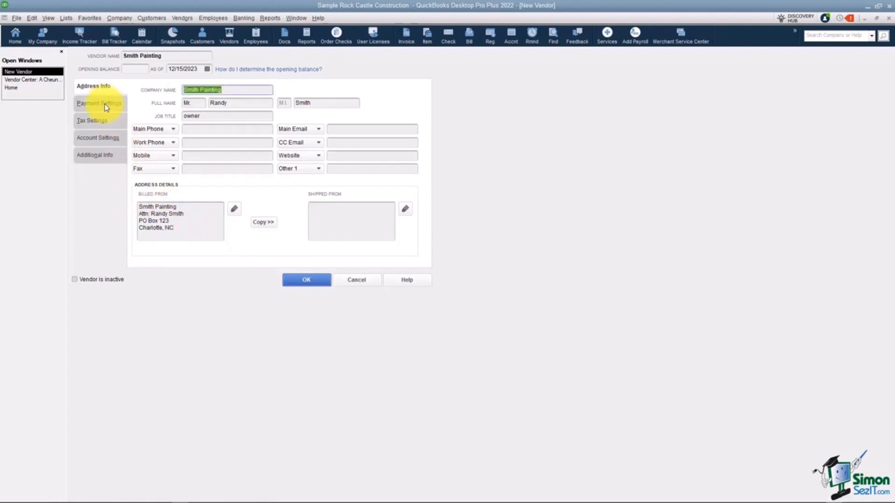
# Set the new vendor's payment terms to Net 30
pyautogui.click(104, 105)
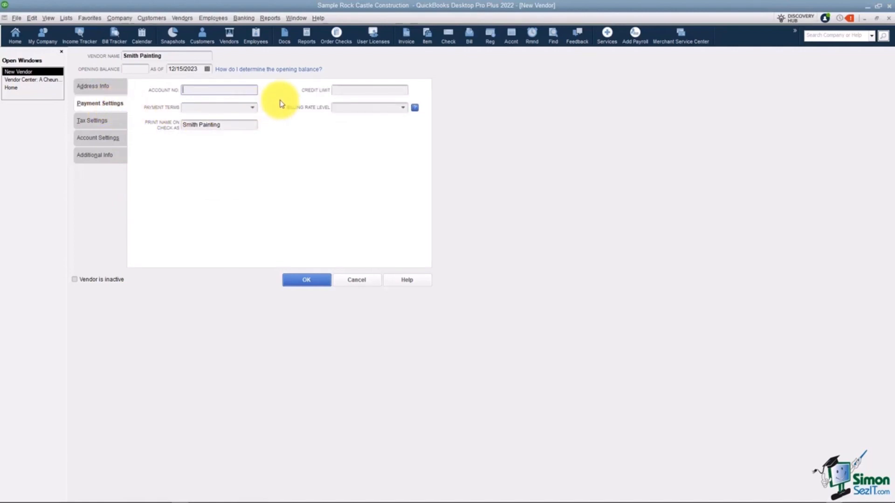
pyautogui.click(253, 107)
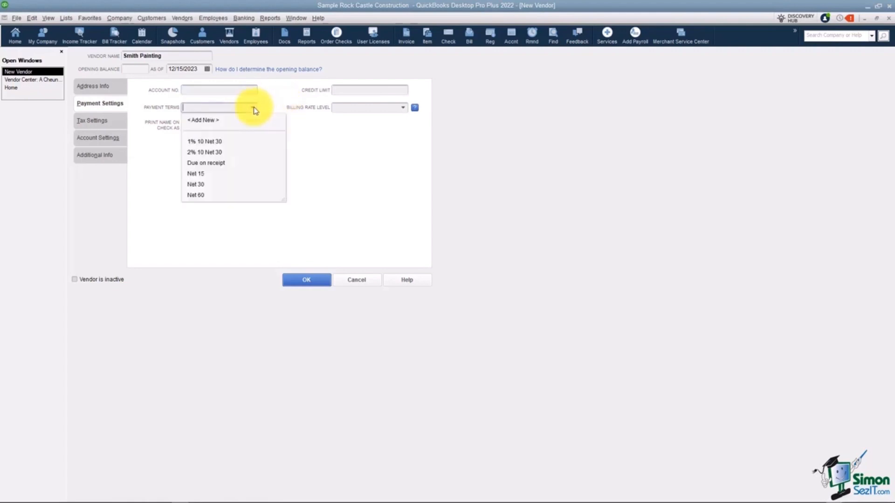
pyautogui.click(210, 184)
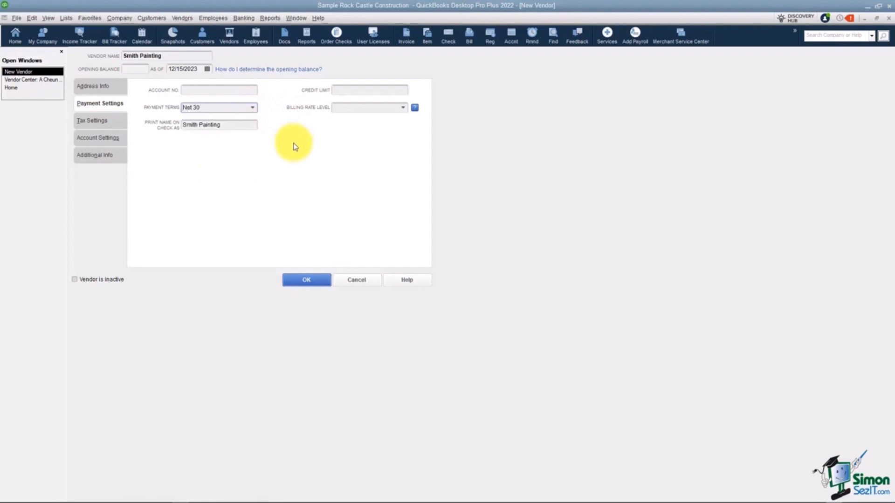
# Review the name printed on checks and the billing rate level choices for the new vendor
pyautogui.click(240, 125)
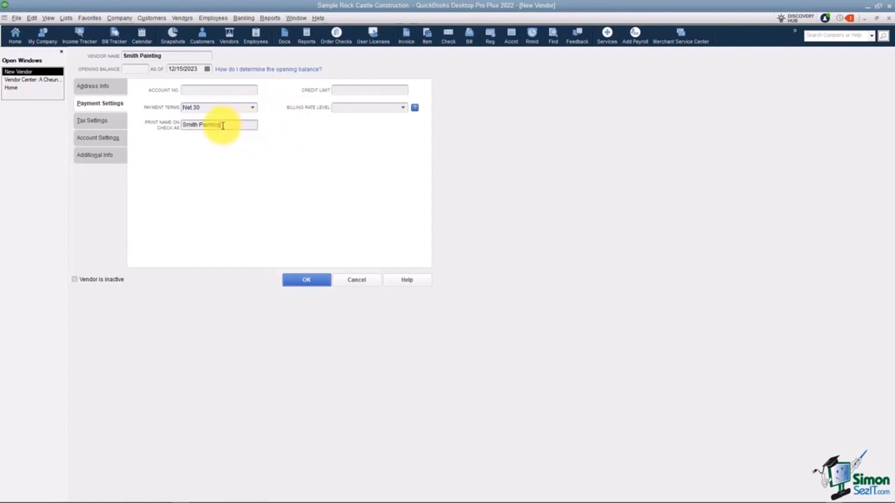
pyautogui.moveTo(223, 126); pyautogui.dragTo(179, 125)
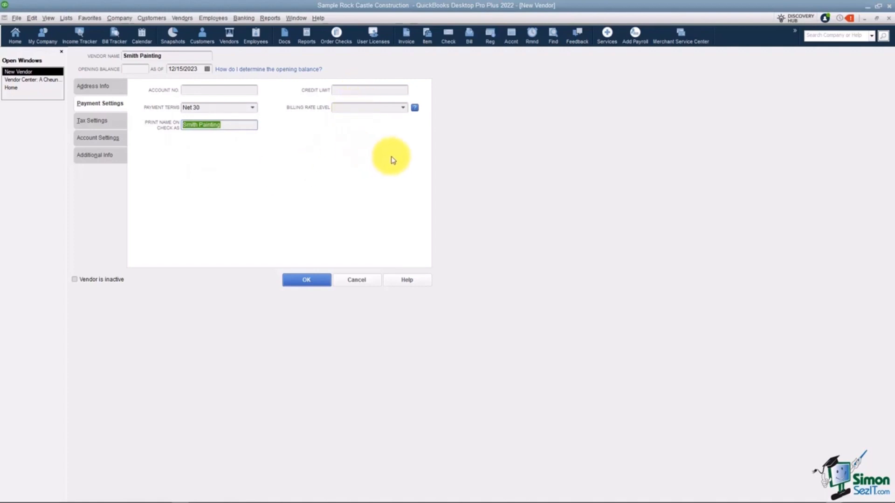
pyautogui.click(403, 108)
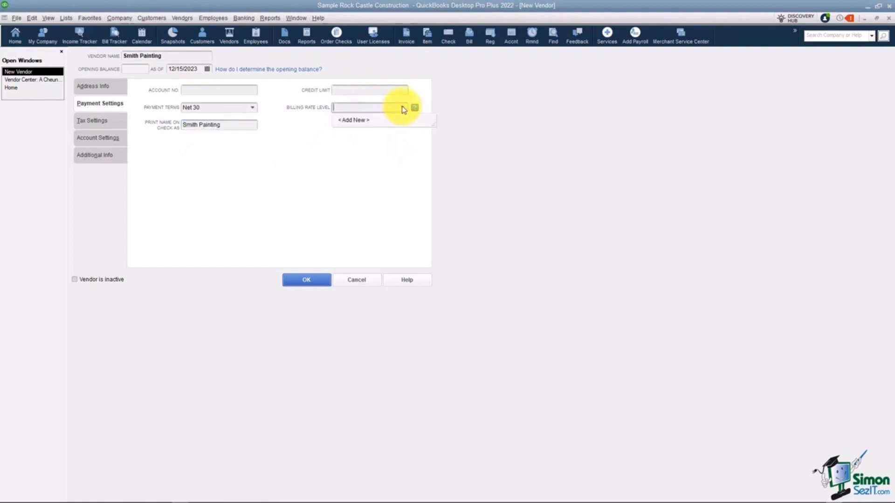
pyautogui.click(390, 152)
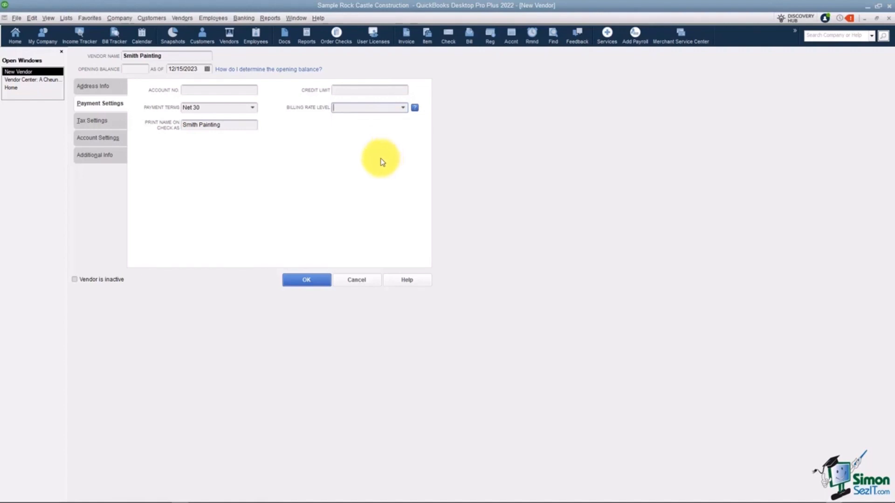
# Review the new vendor's tax information and the expense accounts available for prefilling its bills
pyautogui.click(91, 126)
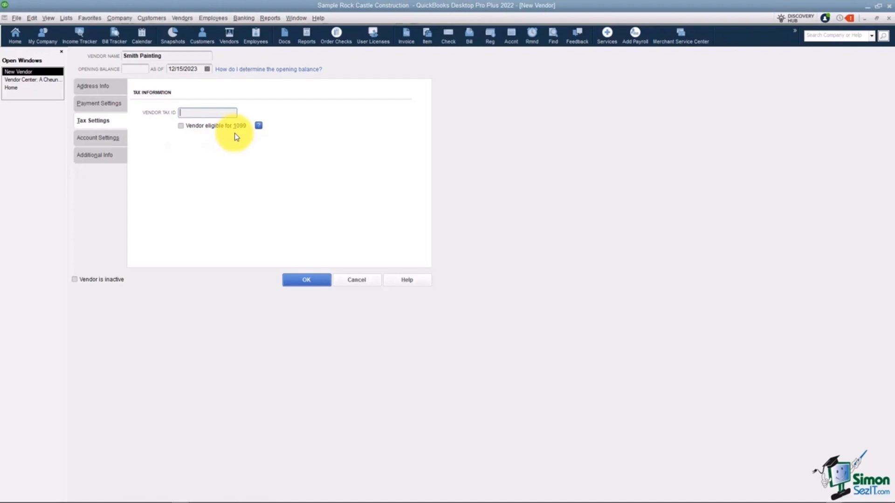
pyautogui.click(102, 140)
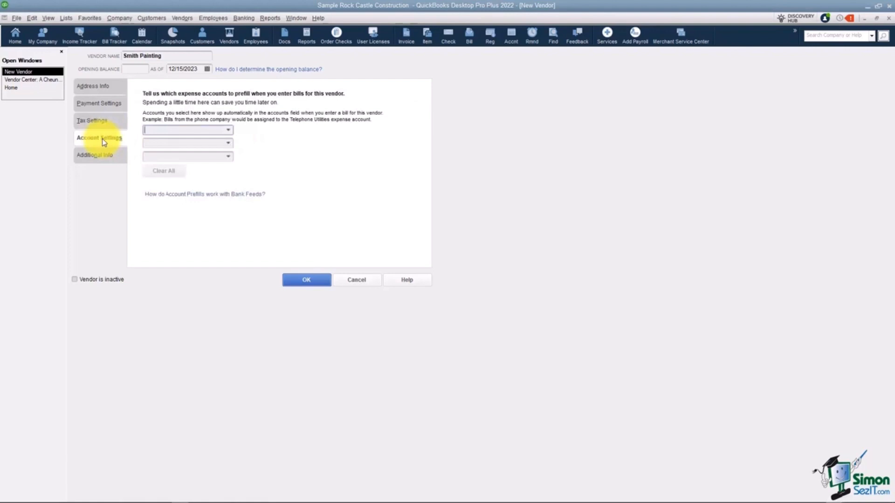
pyautogui.click(229, 131)
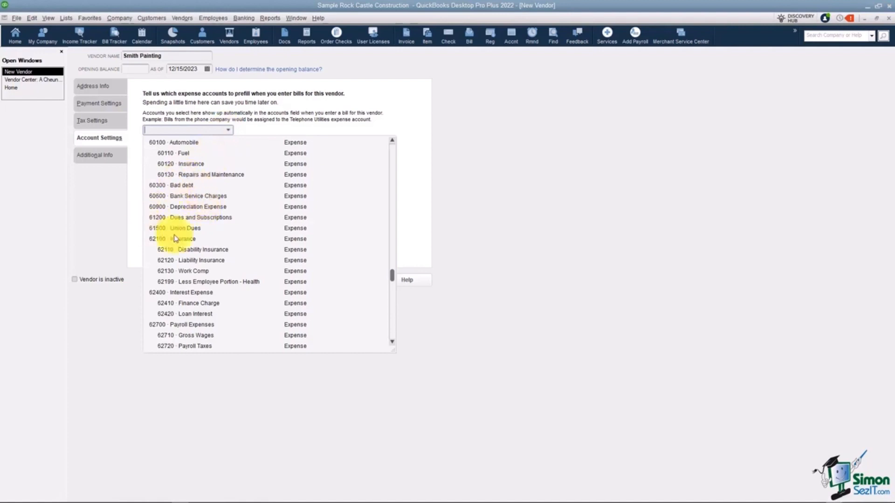
pyautogui.click(244, 130)
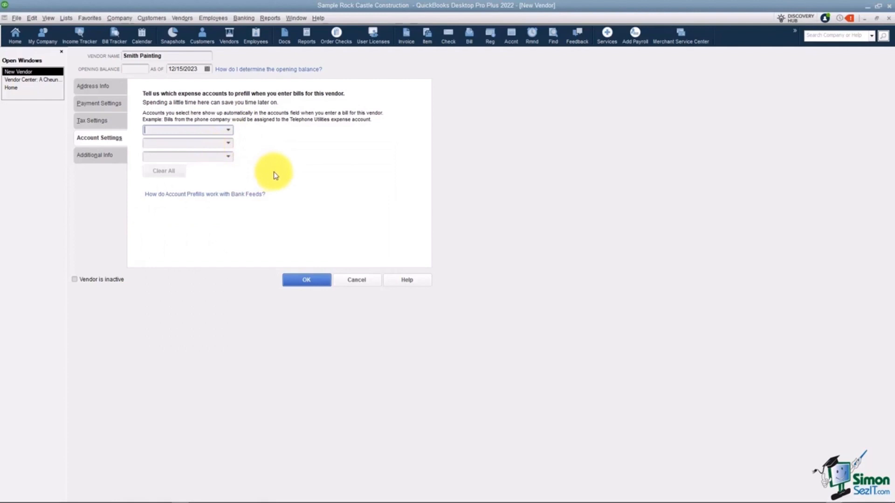
# Set the new vendor's type to Subcontractors in its additional information, leaving the Discount Available custom field blank
pyautogui.click(105, 159)
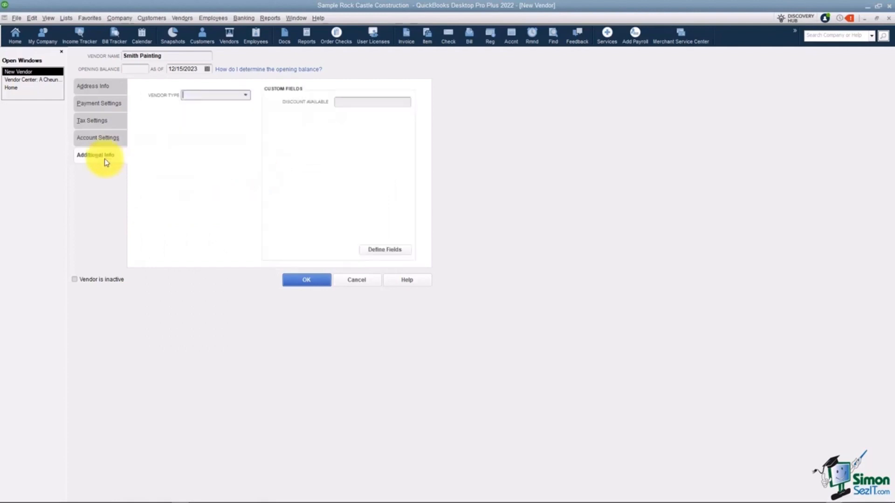
pyautogui.click(247, 97)
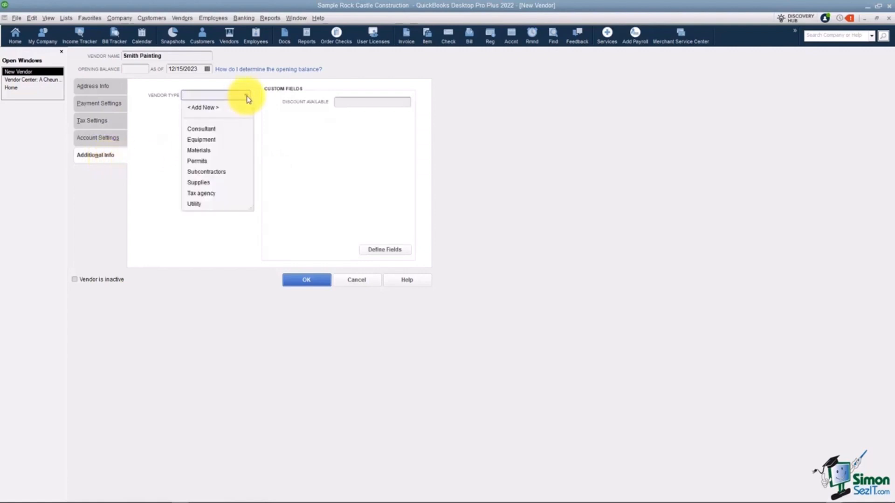
pyautogui.click(218, 176)
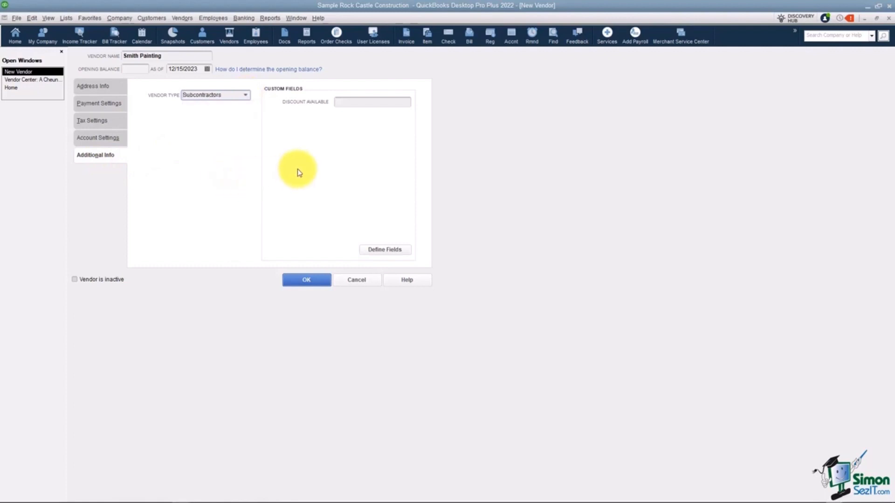
pyautogui.click(348, 102)
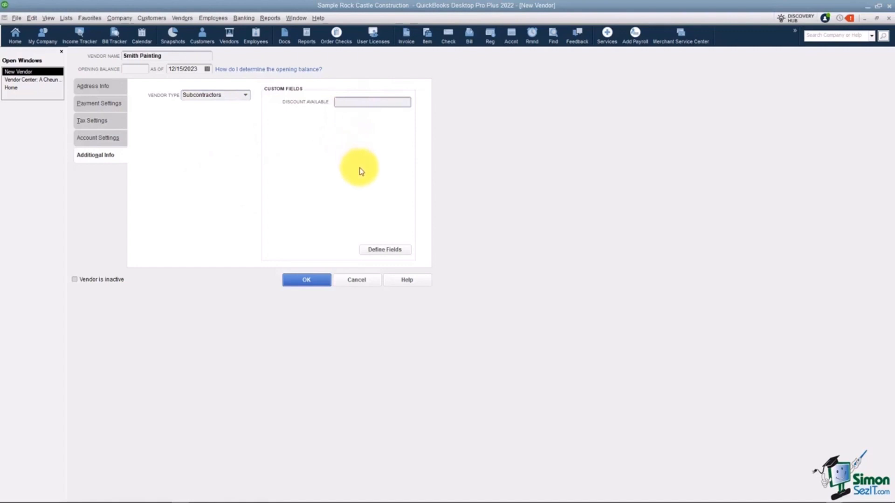
# Check the custom field definitions for names without changing them, and save the Smith Painting vendor record
pyautogui.click(384, 253)
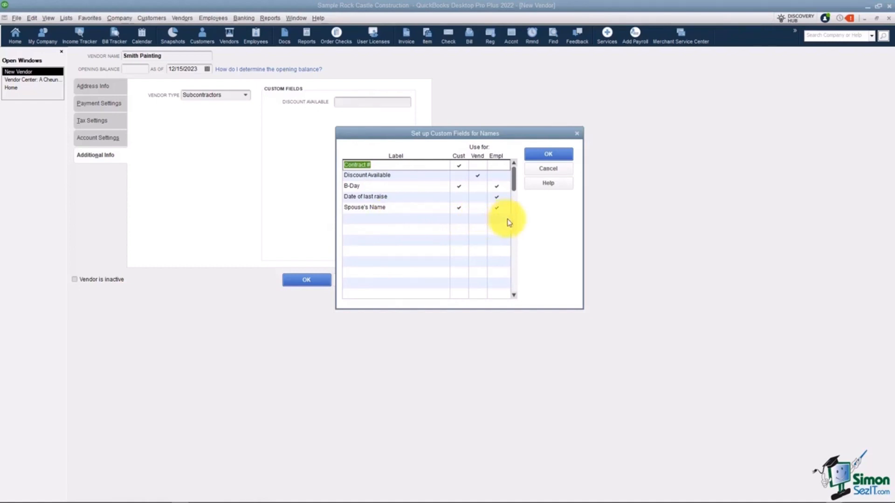
pyautogui.click(552, 169)
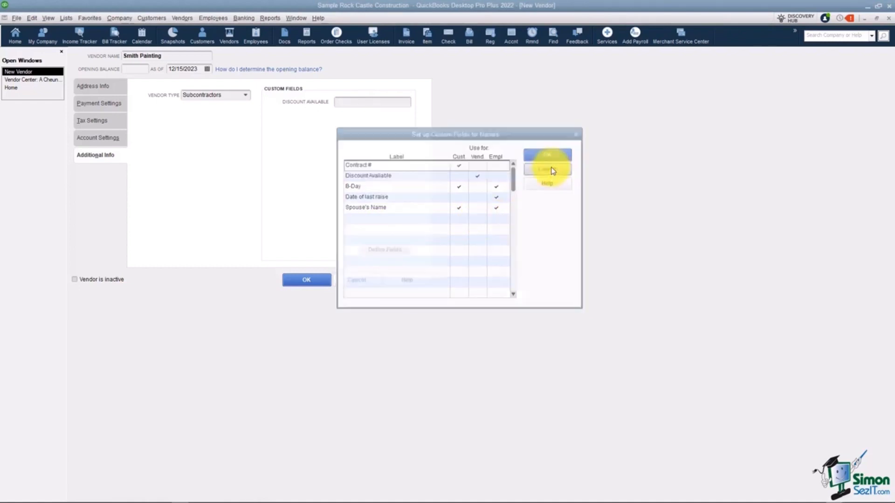
pyautogui.click(310, 280)
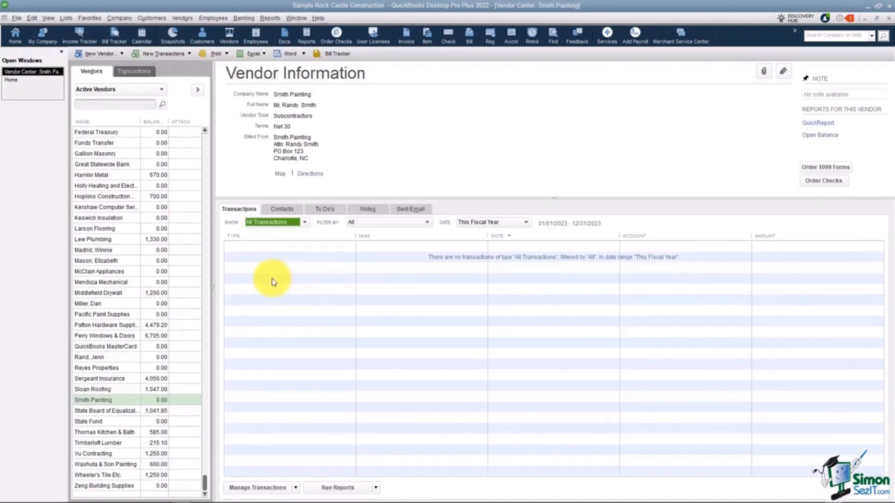
# Select Smith Painting in the vendor list and examine its new transaction, print, Excel and Word letter options
pyautogui.click(96, 402)
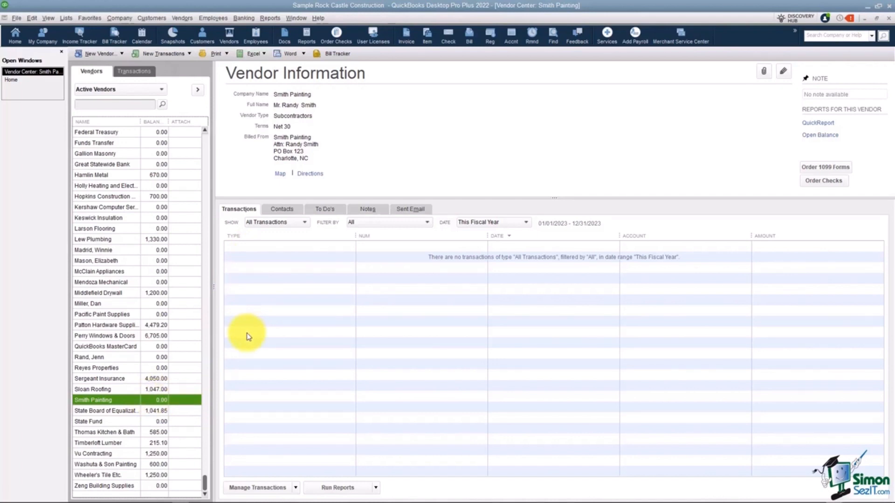
pyautogui.click(191, 55)
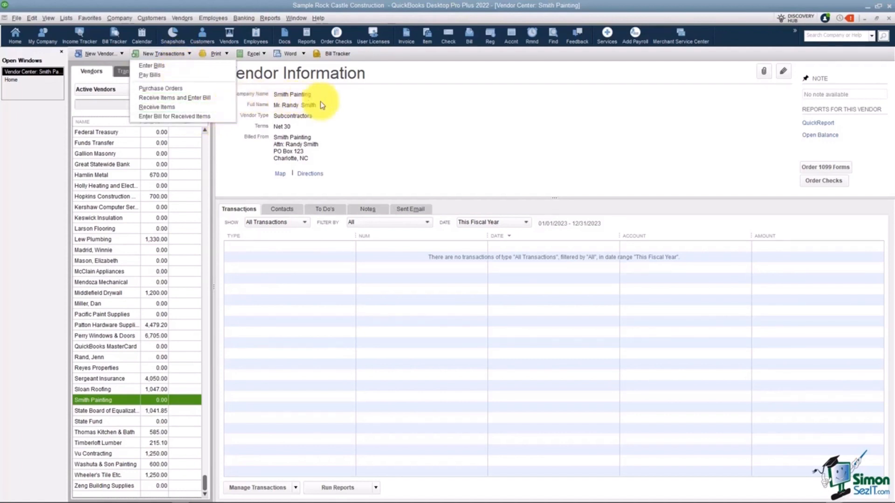
pyautogui.click(333, 108)
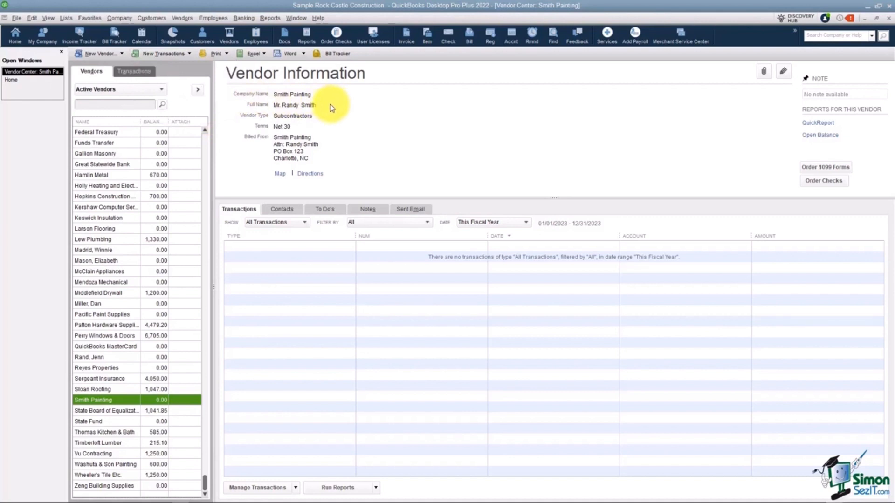
pyautogui.click(227, 53)
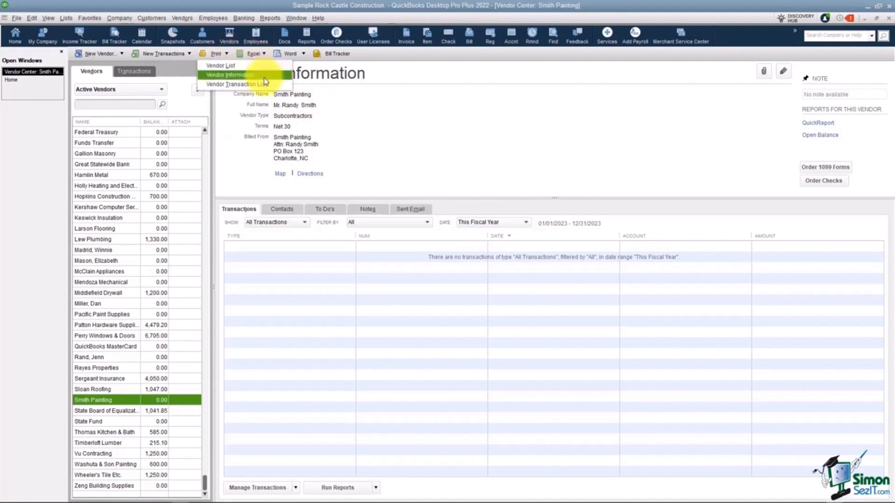
pyautogui.click(327, 106)
pyautogui.click(264, 54)
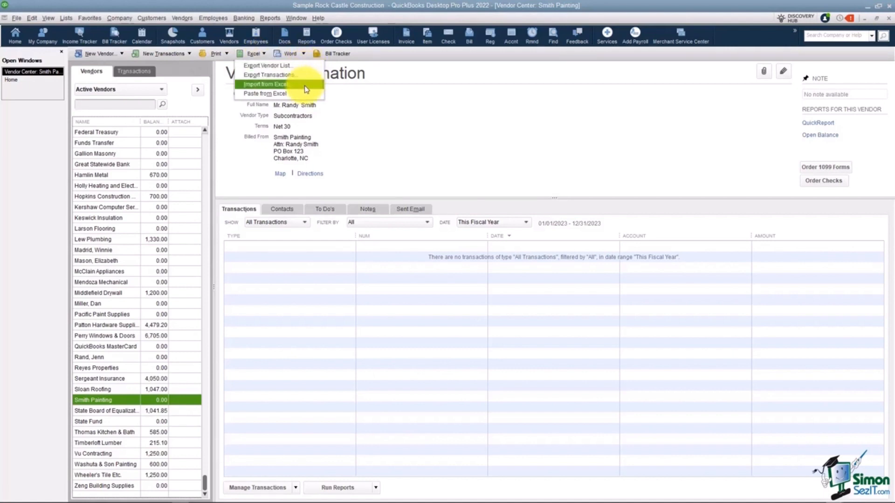
pyautogui.click(303, 53)
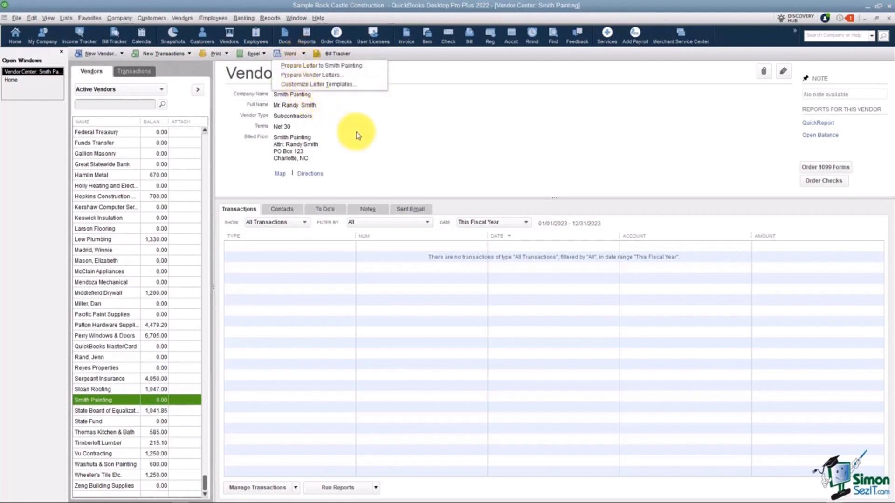
pyautogui.click(424, 147)
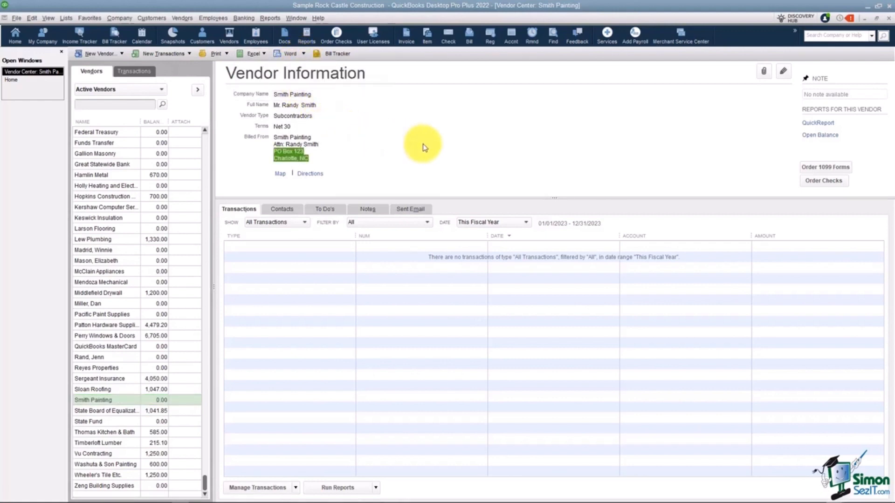